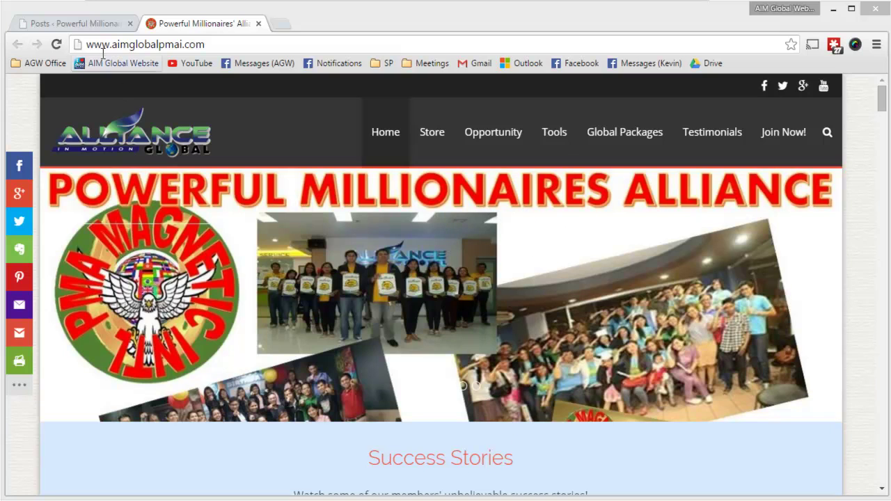
- Switch to the Posts list in the WordPress admin and filter it by the Featured category
{"action": "left_click", "coordinate": [90, 28]}
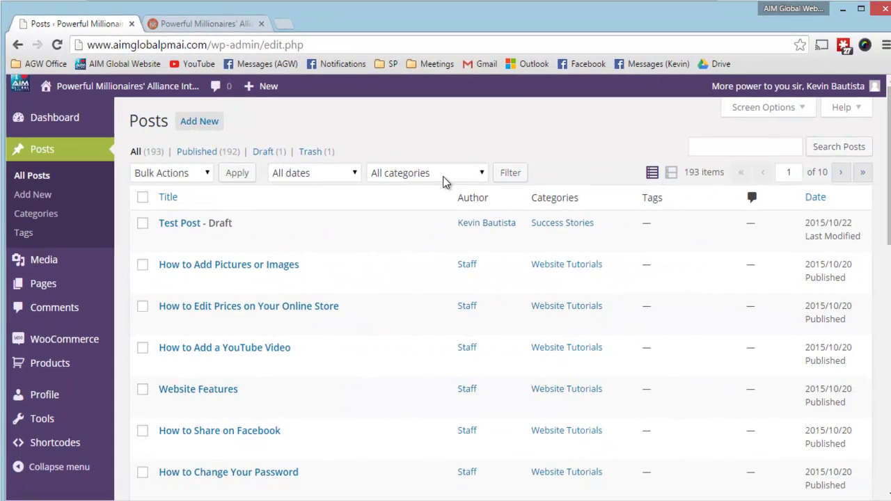
{"action": "left_click", "coordinate": [443, 176]}
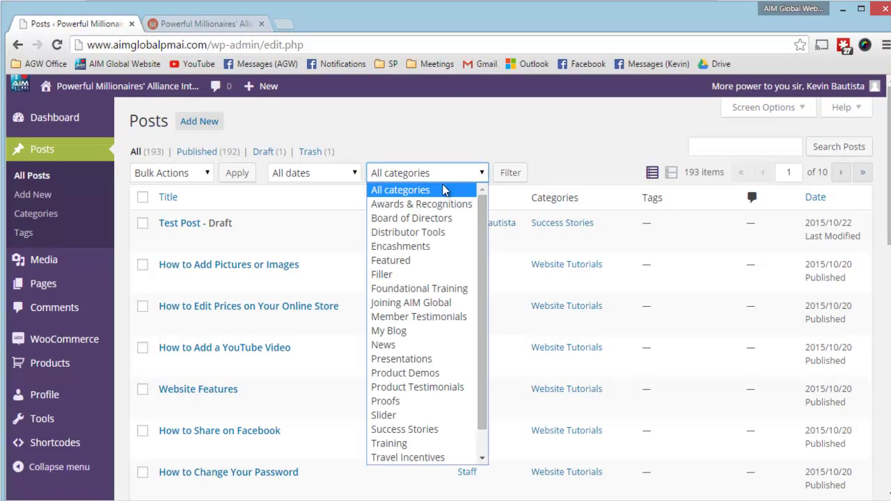
{"action": "left_click", "coordinate": [424, 261]}
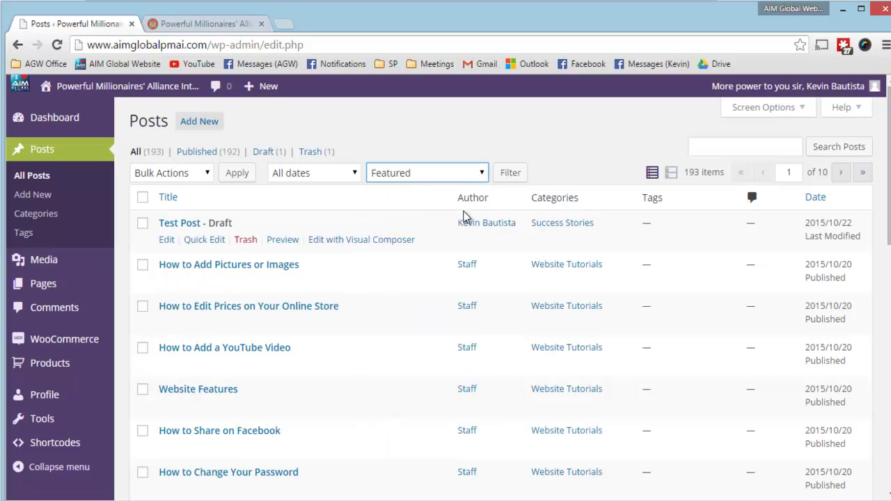
{"action": "left_click", "coordinate": [508, 178]}
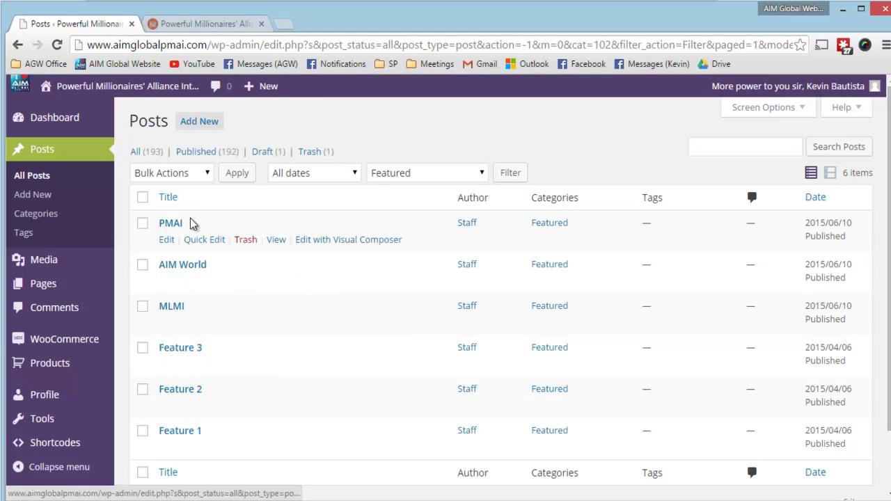
- View the site's home page slider, then remove the Featured category from the PMAI post through Quick Edit and update it
{"action": "left_click", "coordinate": [205, 25]}
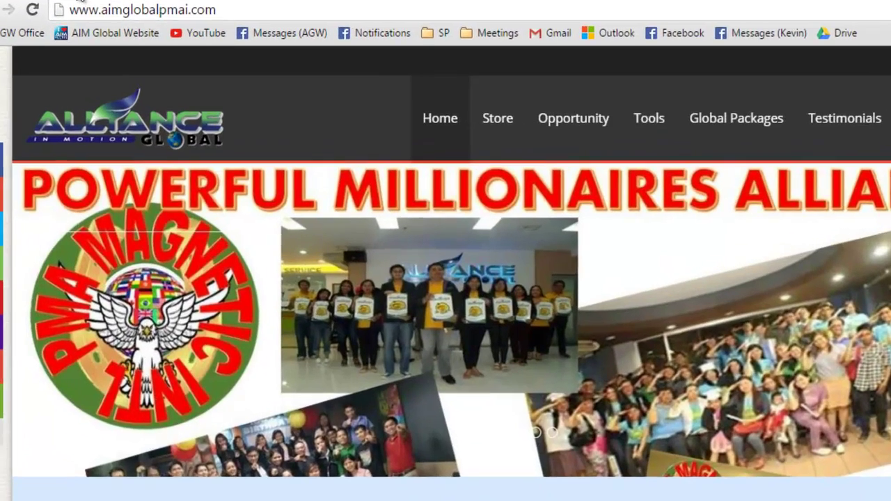
{"action": "left_click", "coordinate": [69, 24]}
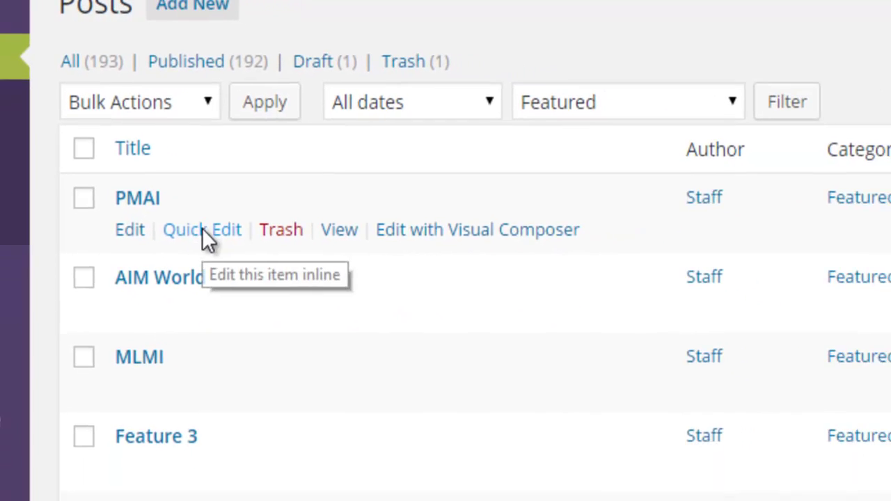
{"action": "left_click", "coordinate": [202, 231]}
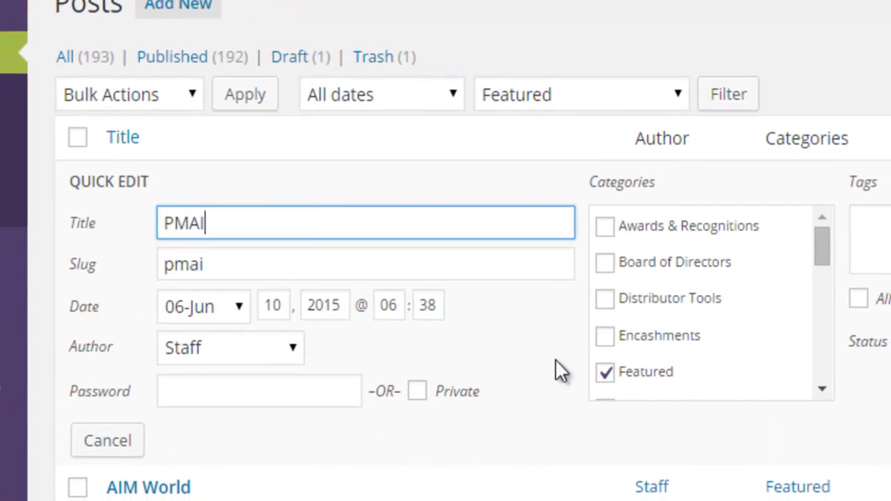
{"action": "left_click", "coordinate": [606, 372]}
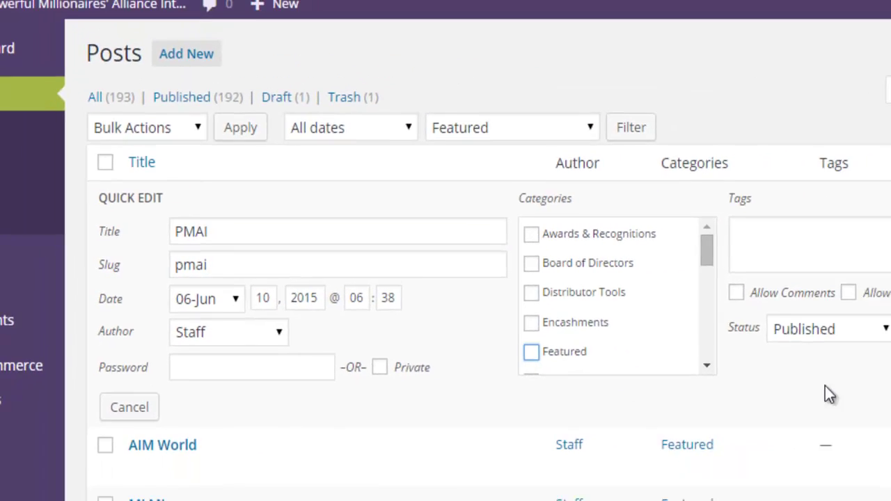
{"action": "left_click", "coordinate": [835, 365]}
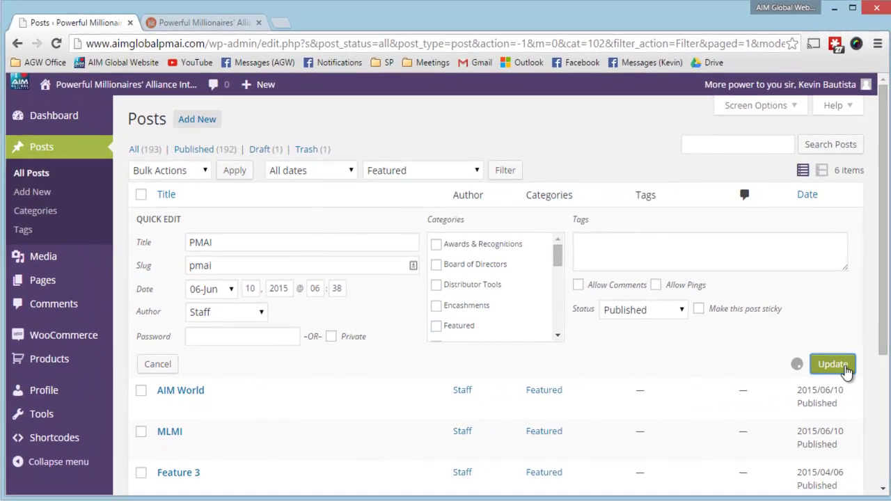
- Reload the website's home page and check which images its slider shows after the PMAI post's category change
{"action": "left_click", "coordinate": [199, 23]}
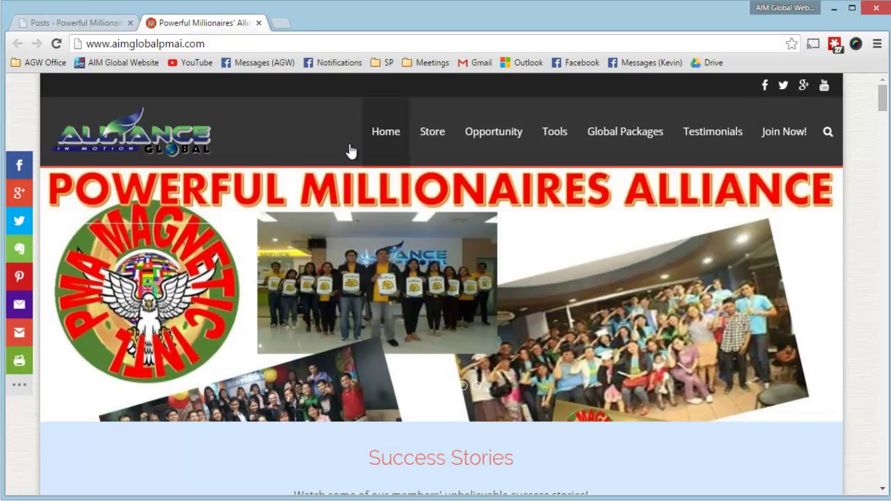
{"action": "left_click", "coordinate": [386, 137]}
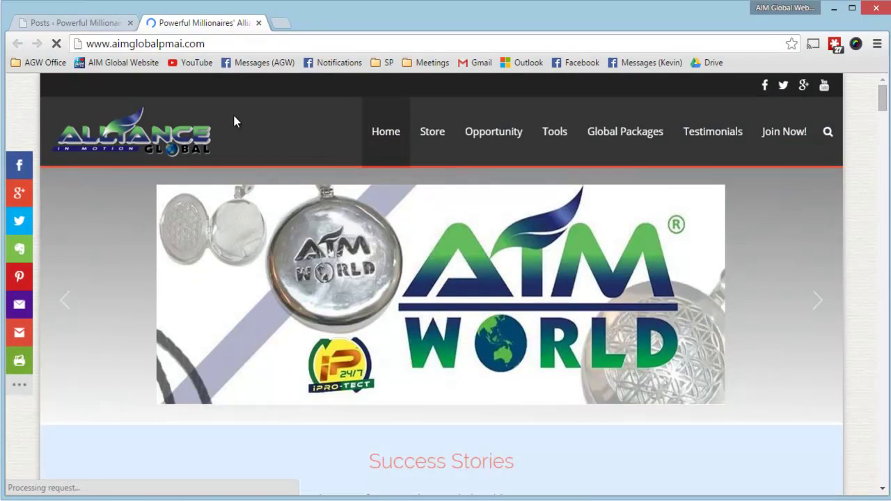
{"action": "left_click", "coordinate": [101, 24]}
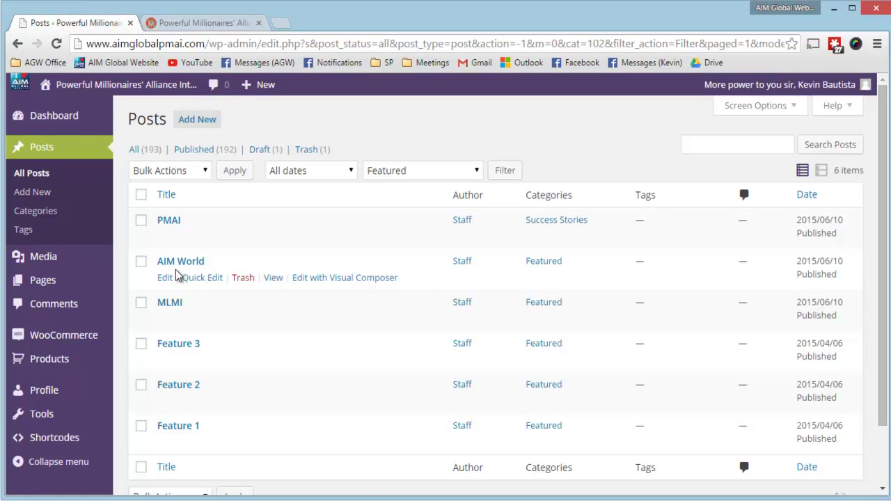
{"action": "left_click", "coordinate": [202, 29]}
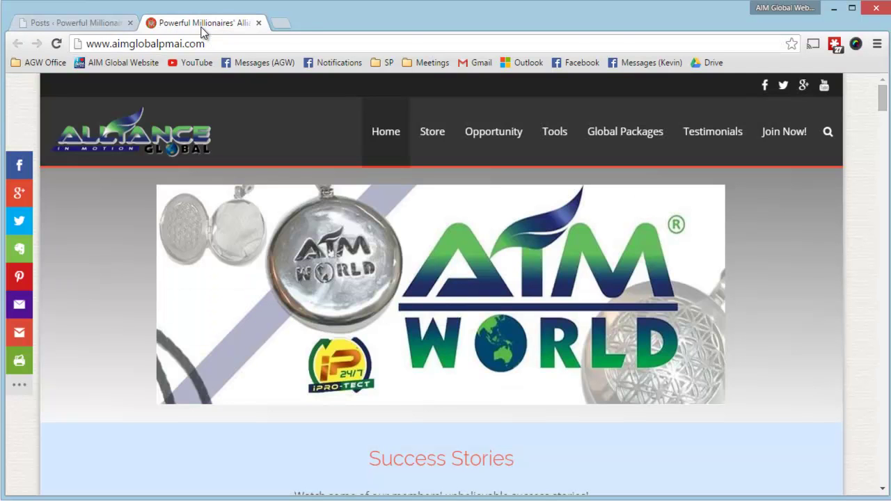
- Reassign the Featured category to the PMAI post through Quick Edit and update it
{"action": "left_click", "coordinate": [63, 24]}
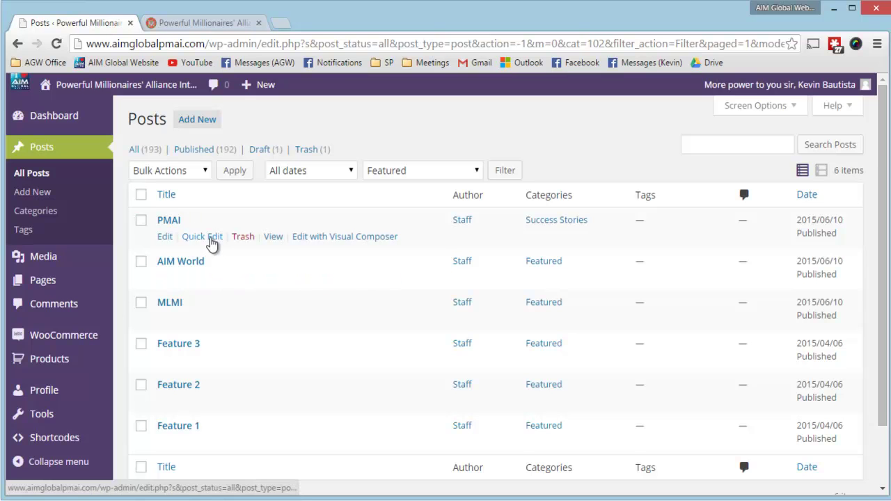
{"action": "left_click", "coordinate": [211, 238]}
{"action": "left_click", "coordinate": [439, 328]}
{"action": "left_click", "coordinate": [818, 371]}
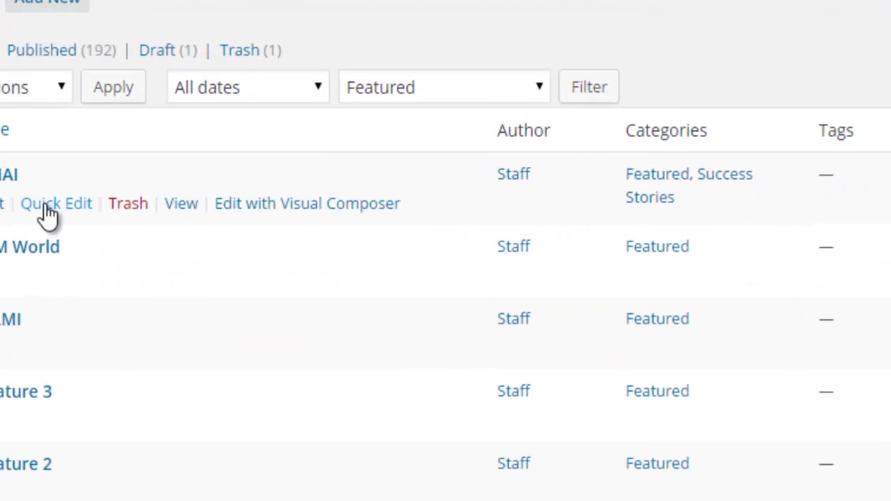
- Quick-edit the PMAI post again and update it with Featured selected and Distributor Tools cleared
{"action": "key", "text": "Return"}
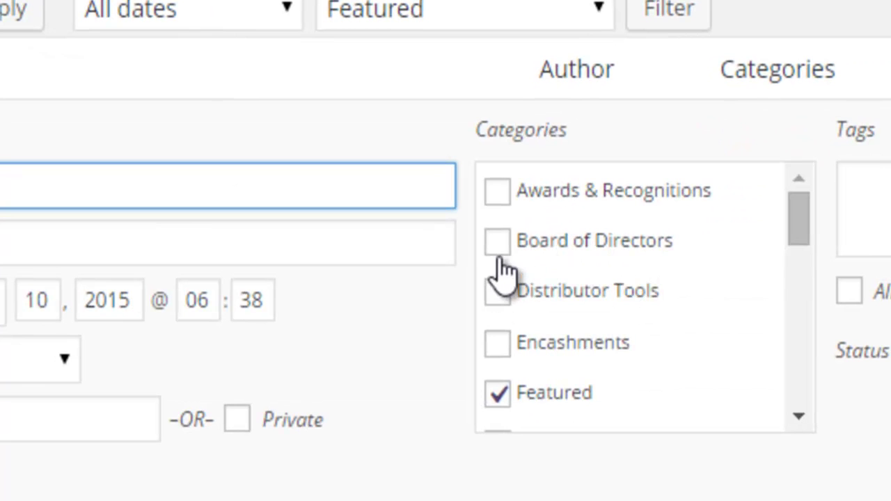
{"action": "left_click", "coordinate": [497, 293]}
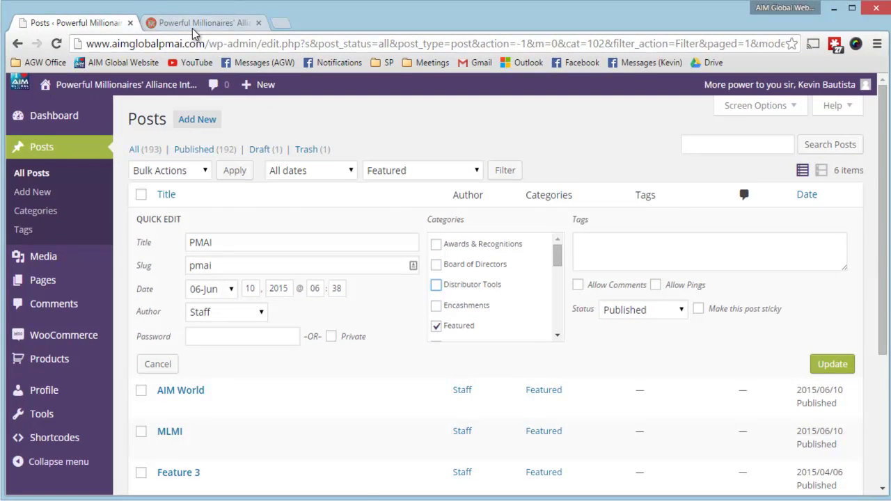
{"action": "left_click", "coordinate": [193, 27]}
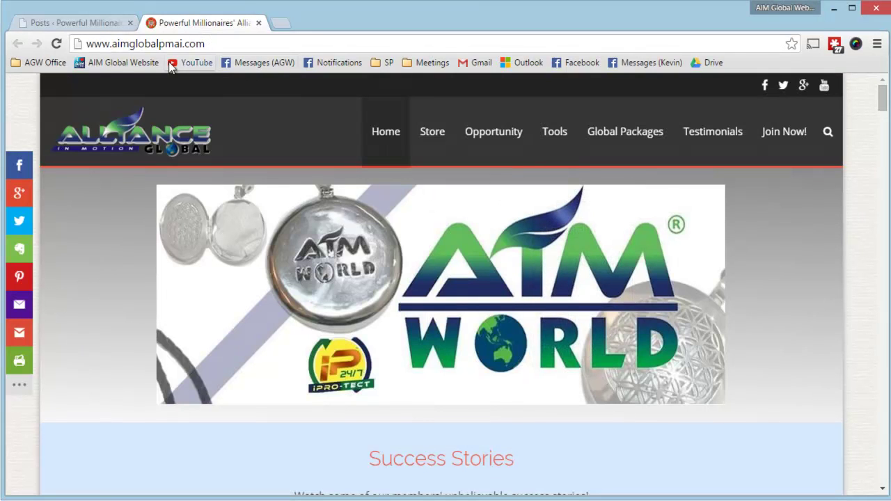
{"action": "left_click", "coordinate": [100, 25]}
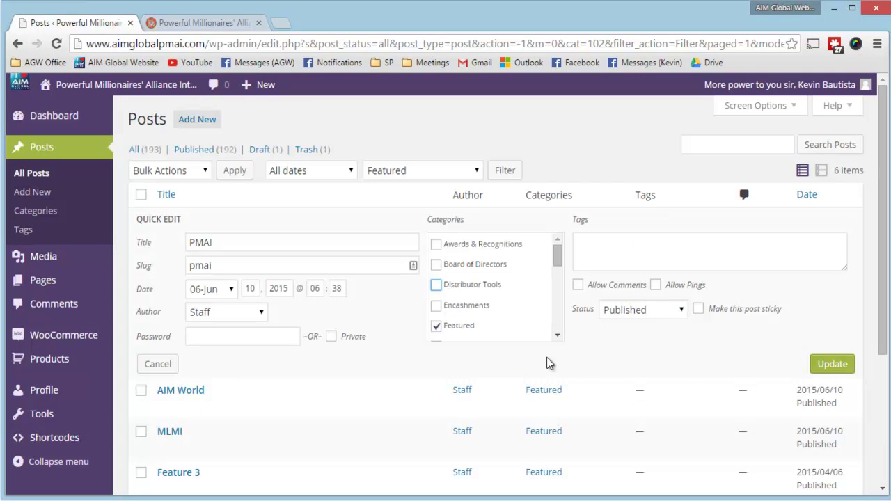
{"action": "left_click", "coordinate": [843, 369]}
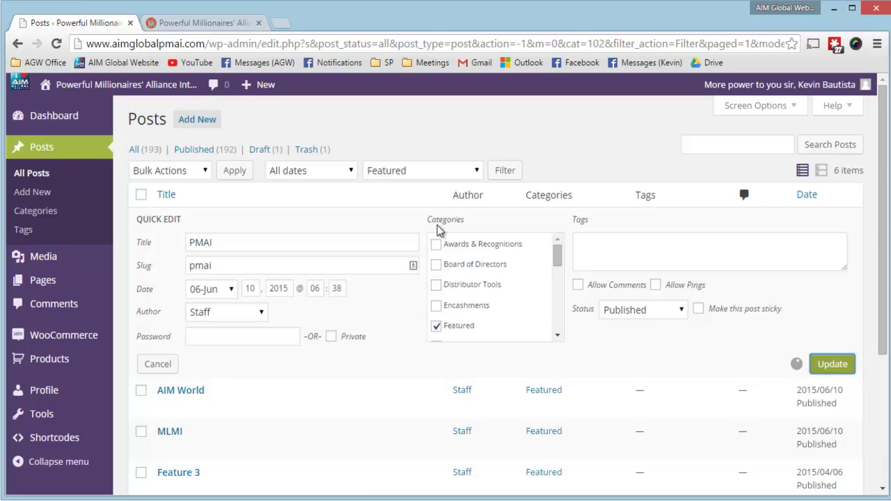
- Reload the website's home page to check the slider for the PMAI image
{"action": "left_click", "coordinate": [202, 28]}
{"action": "right_click", "coordinate": [93, 235]}
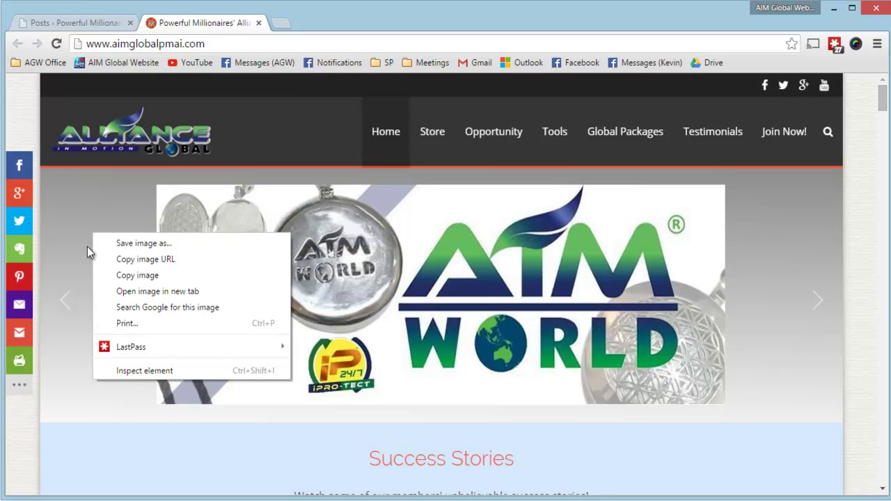
{"action": "right_click", "coordinate": [38, 116]}
{"action": "left_click", "coordinate": [73, 158]}
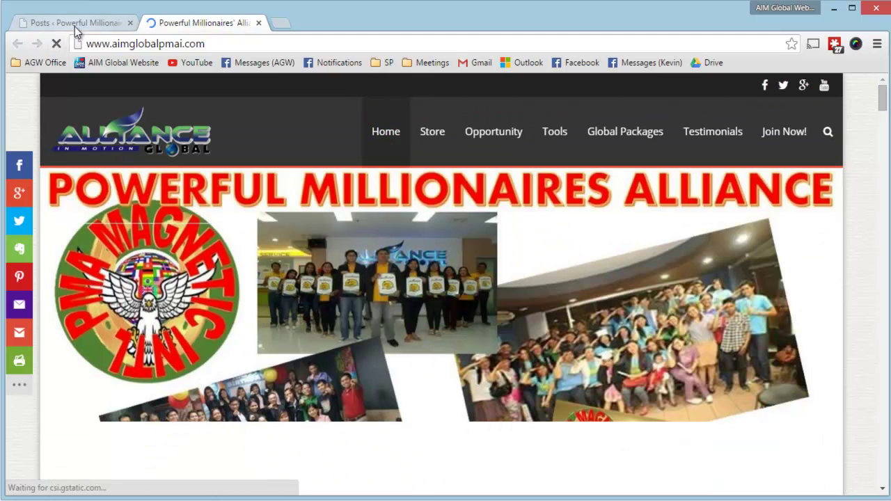
- Create a new post titled "Test Post" with the body text "Test" and assign it to the Featured category
{"action": "left_click", "coordinate": [78, 25]}
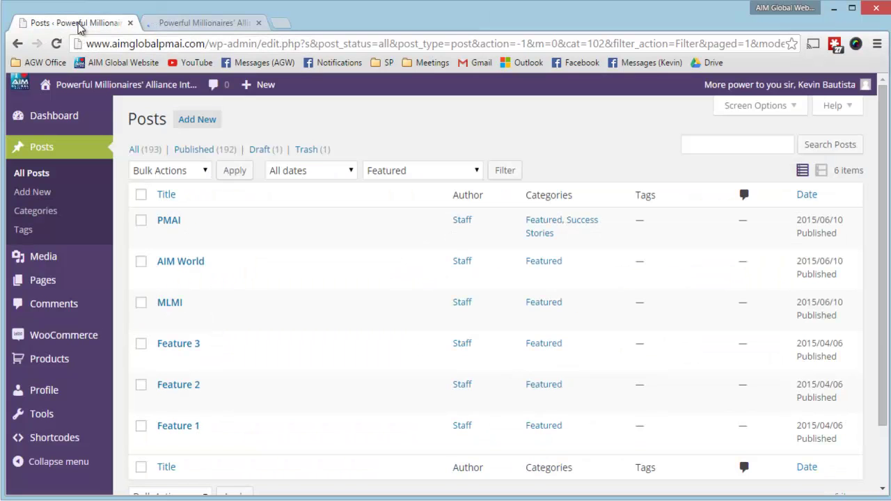
{"action": "left_click", "coordinate": [197, 120]}
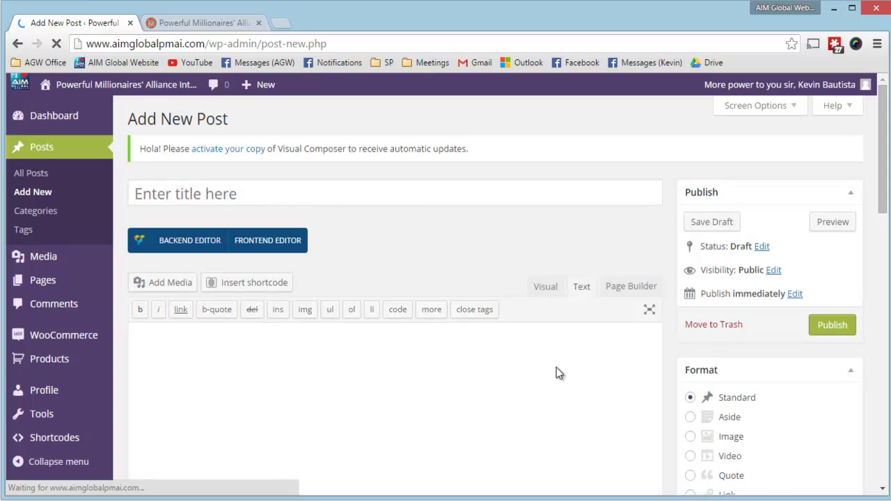
{"action": "left_click", "coordinate": [358, 193]}
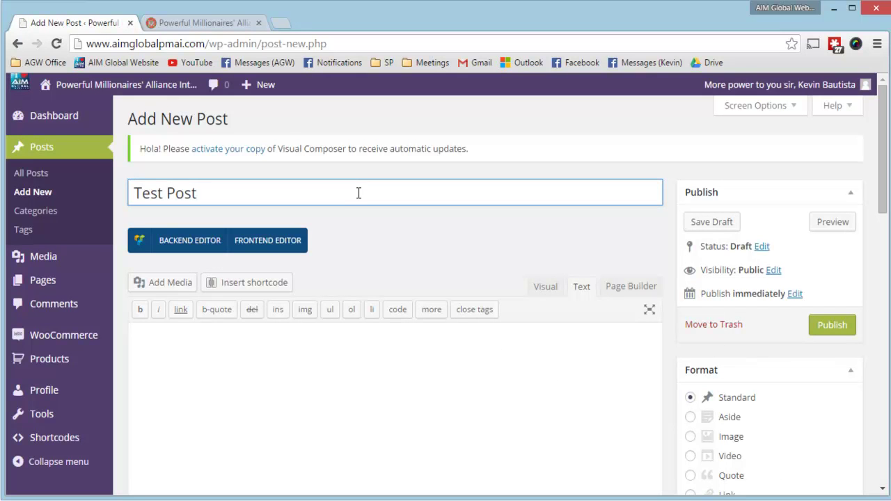
{"action": "left_click", "coordinate": [414, 453]}
{"action": "type", "text": "Test"}
{"action": "scroll", "coordinate": [641, 390], "scroll_direction": "down", "scroll_amount": 5}
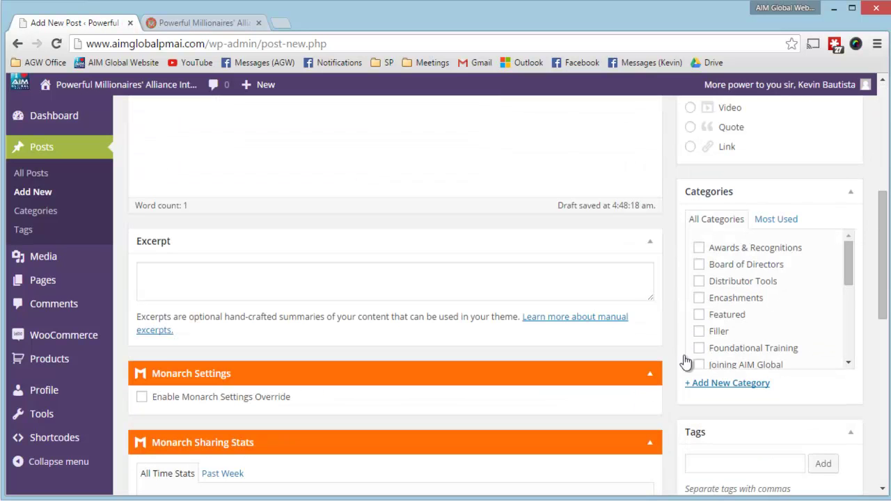
{"action": "left_click", "coordinate": [699, 314]}
- Open the featured image selection for the new post and browse the images in the media library
{"action": "scroll", "coordinate": [592, 358], "scroll_direction": "down", "scroll_amount": 5}
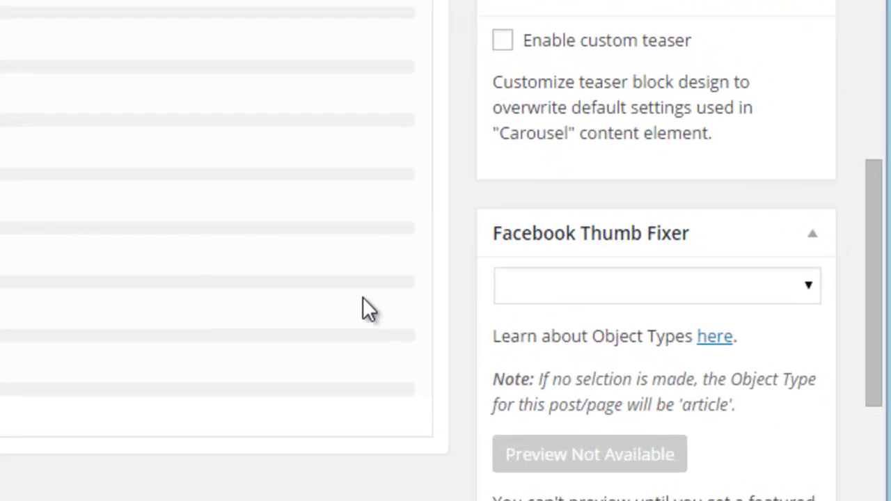
{"action": "scroll", "coordinate": [363, 299], "scroll_direction": "down", "scroll_amount": 4}
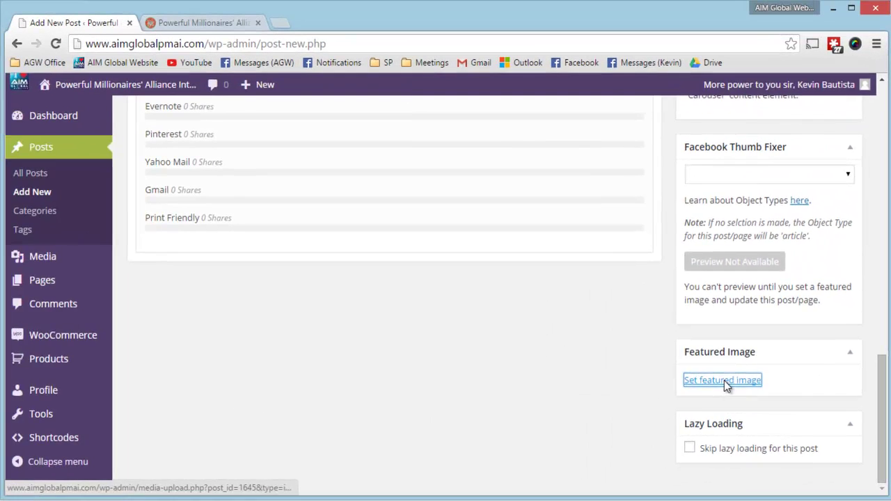
{"action": "left_click", "coordinate": [590, 334]}
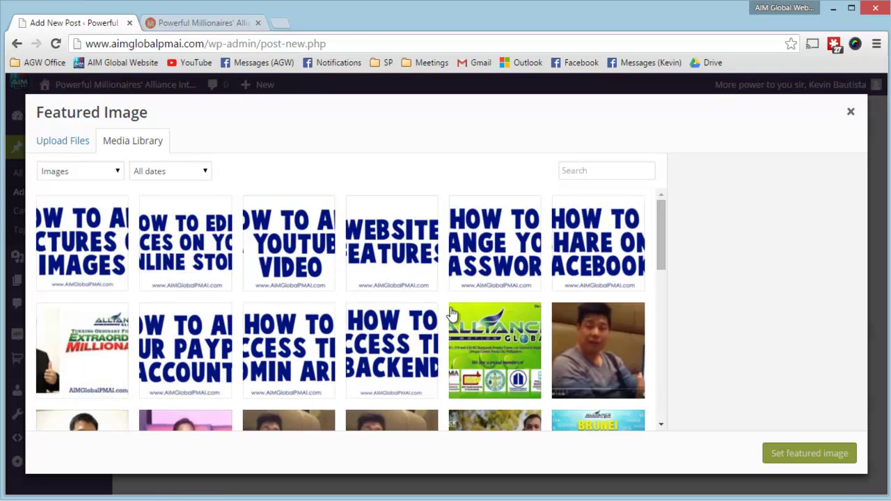
{"action": "scroll", "coordinate": [392, 299], "scroll_direction": "down", "scroll_amount": 1}
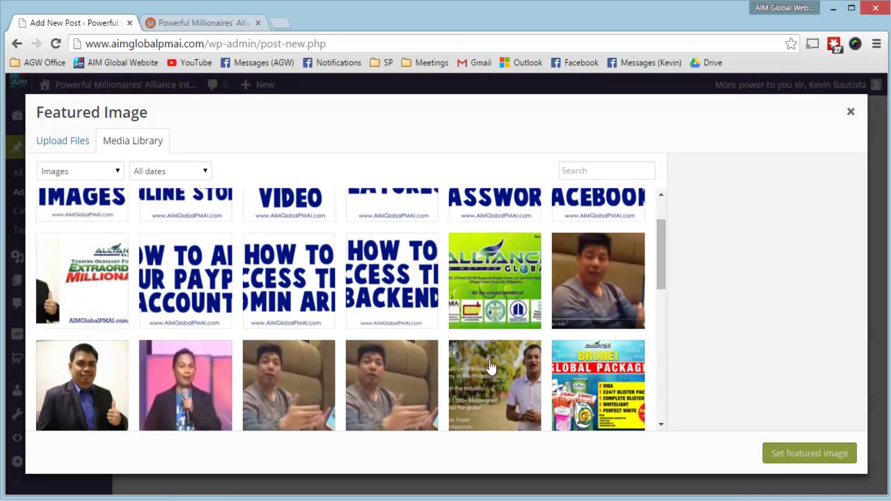
{"action": "scroll", "coordinate": [418, 314], "scroll_direction": "down", "scroll_amount": 1}
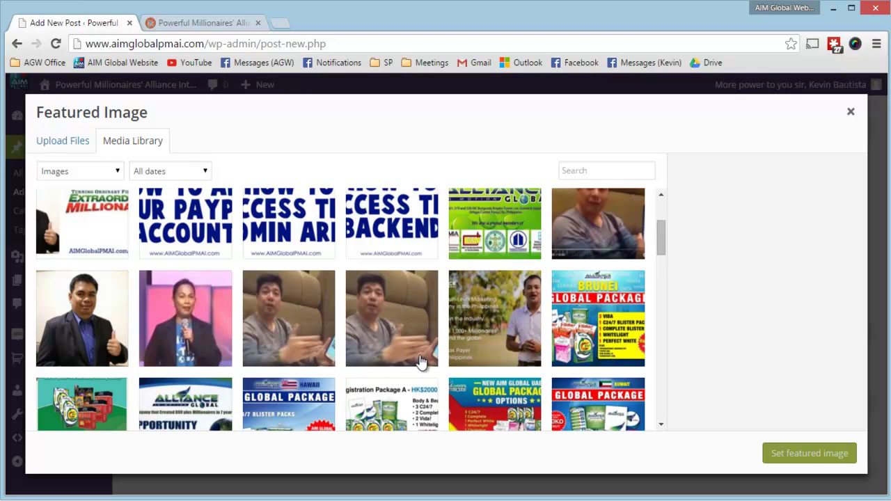
{"action": "scroll", "coordinate": [425, 362], "scroll_direction": "down", "scroll_amount": 1}
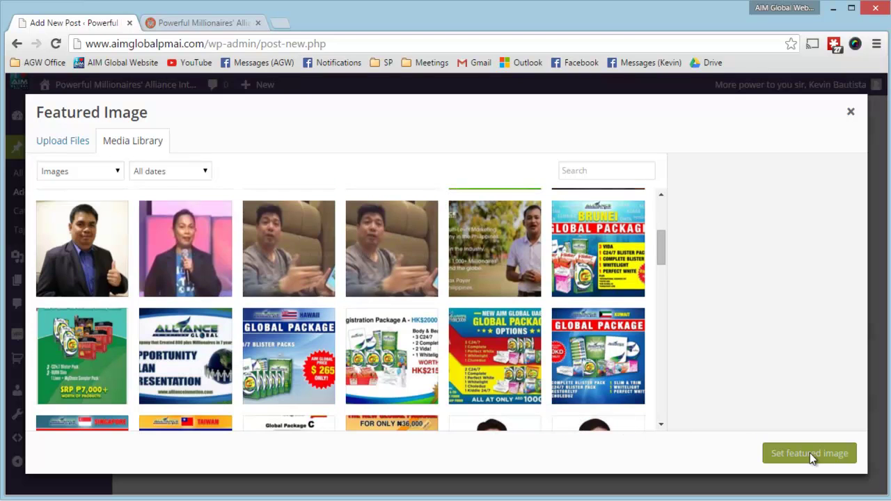
{"action": "scroll", "coordinate": [312, 315], "scroll_direction": "up", "scroll_amount": 3}
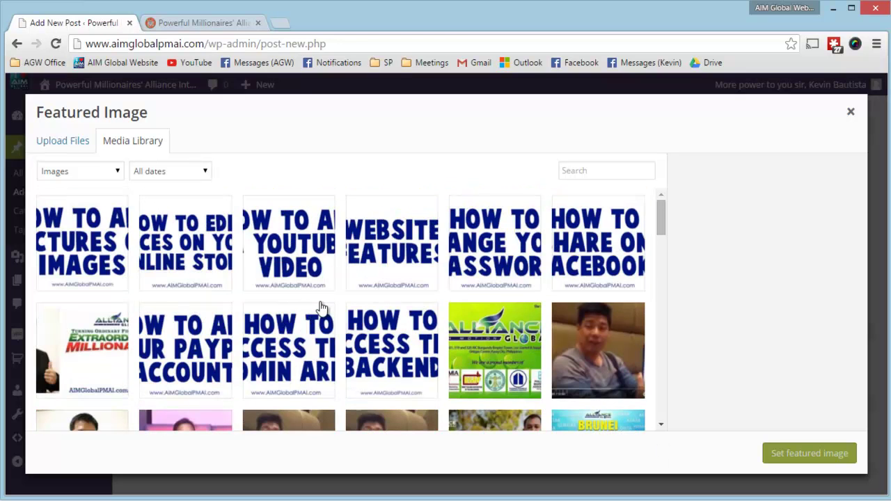
- Start a file upload for the featured image and select the facebook JPEG on the USB KEY (F:) drive
{"action": "left_click", "coordinate": [61, 143]}
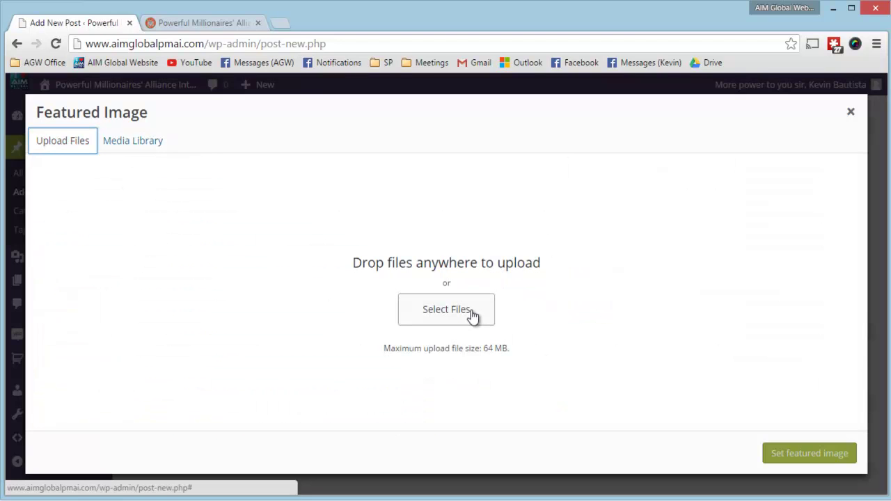
{"action": "left_click", "coordinate": [472, 313]}
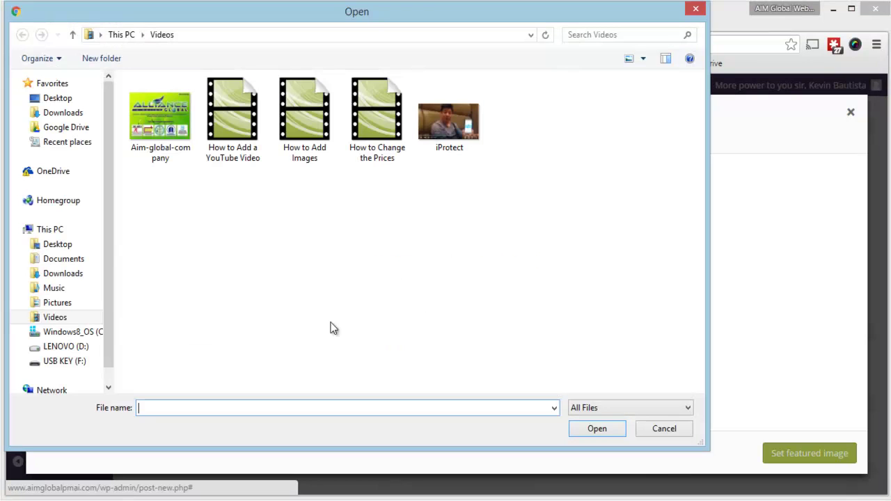
{"action": "left_click", "coordinate": [70, 361]}
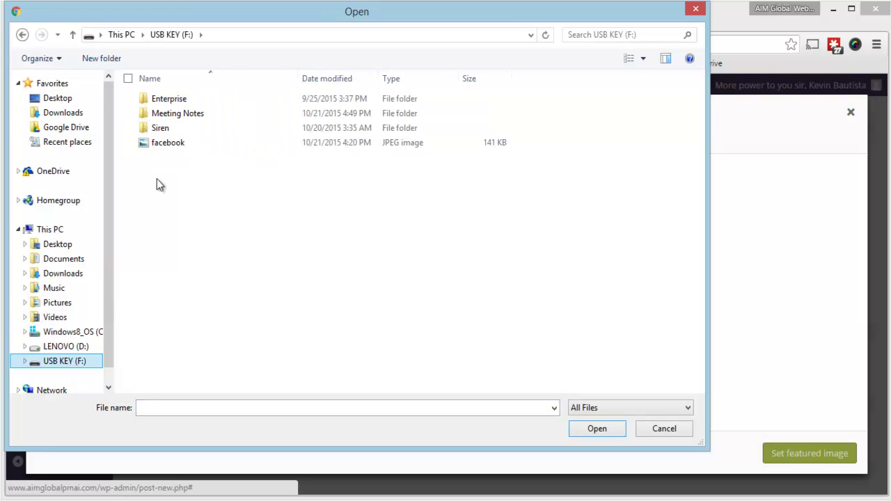
{"action": "left_click", "coordinate": [164, 148]}
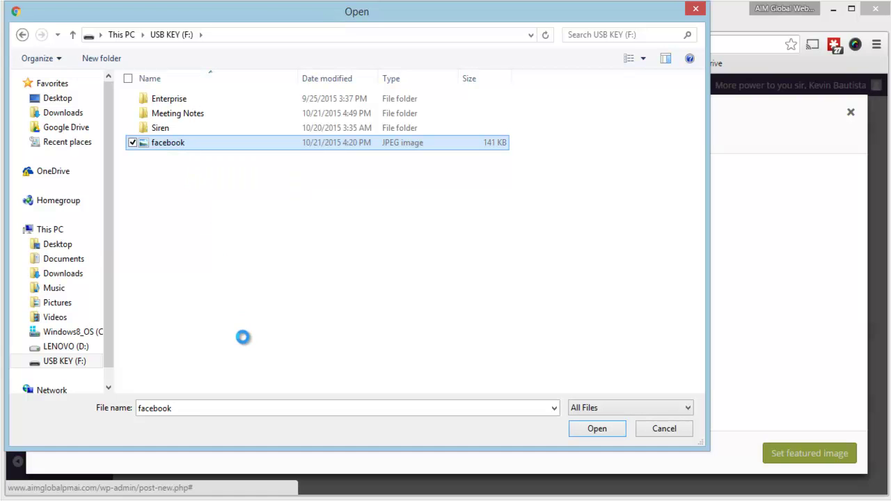
- Check the facebook image's pixel dimensions in its file properties, then close them without changes
{"action": "key", "text": "shift+F10"}
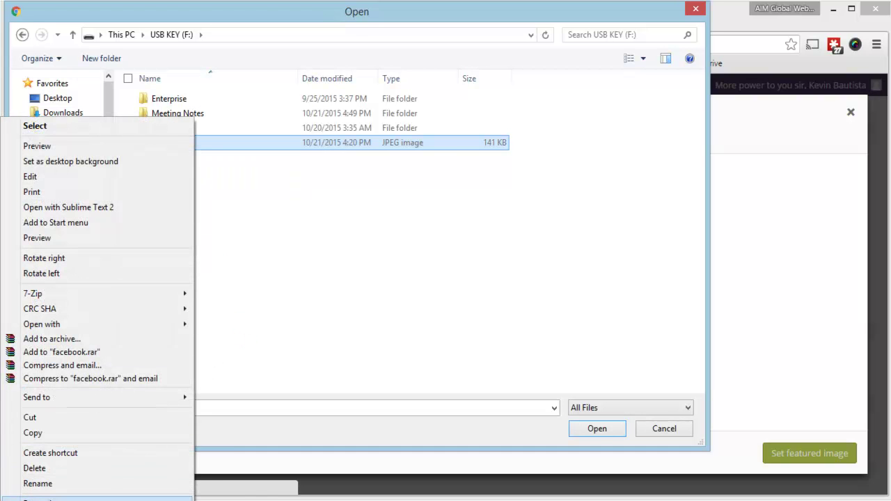
{"action": "left_click", "coordinate": [171, 499]}
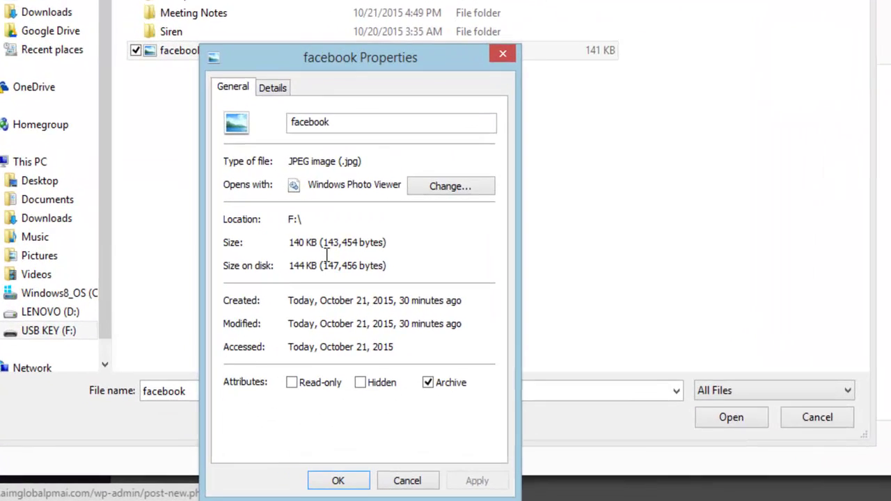
{"action": "left_click", "coordinate": [305, 40]}
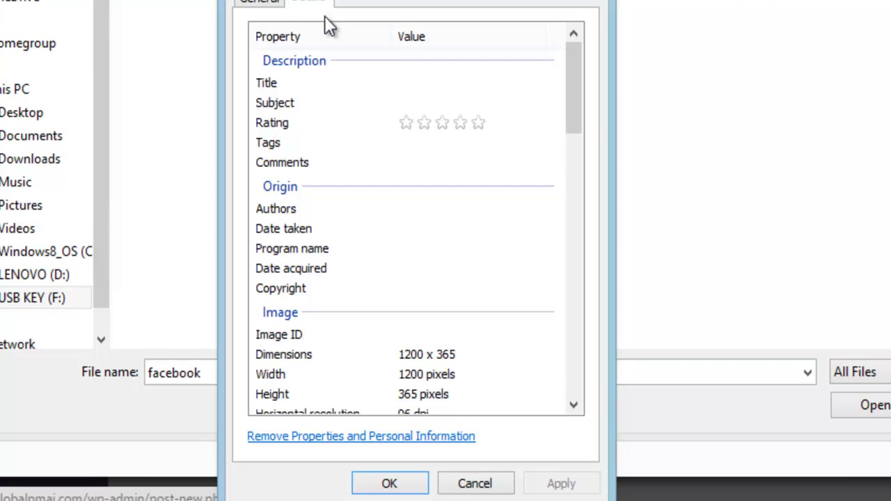
{"action": "scroll", "coordinate": [473, 140], "scroll_direction": "down", "scroll_amount": 1}
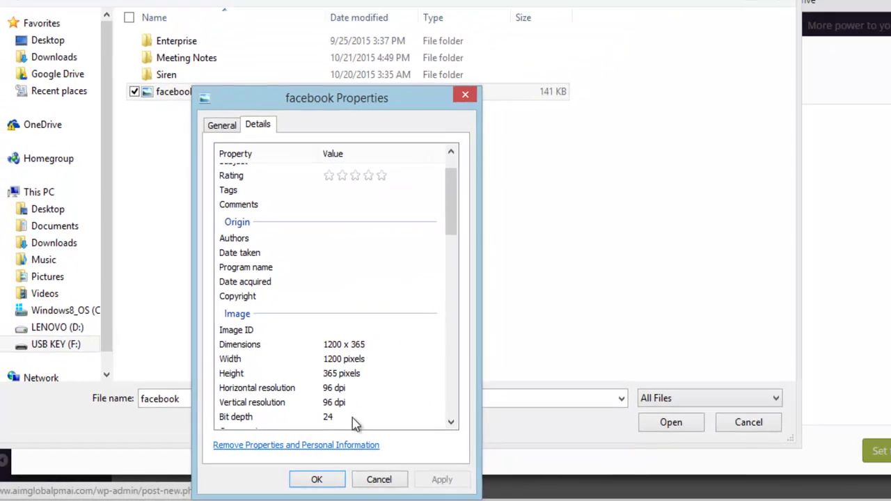
{"action": "left_click", "coordinate": [379, 479]}
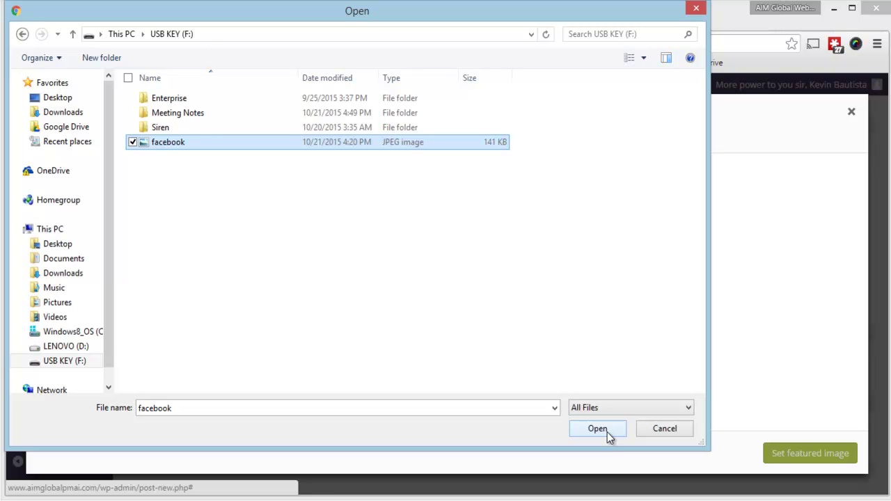
- Upload the selected facebook image and set it as the new post's featured image
{"action": "left_click", "coordinate": [597, 429]}
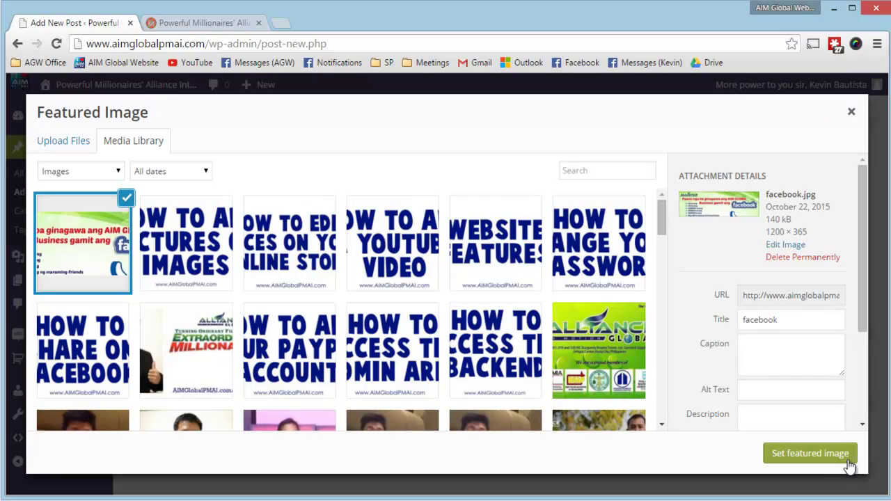
{"action": "left_click", "coordinate": [827, 457]}
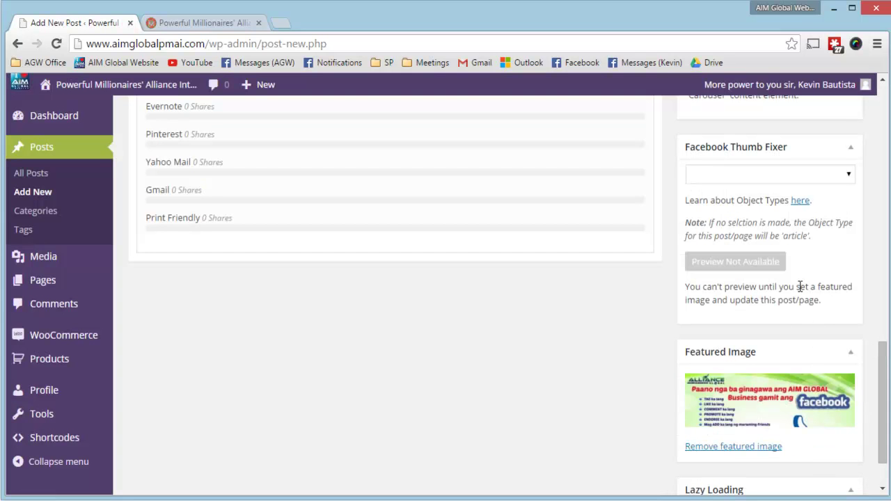
- Publish the "Test Post" post and check the publication notice
{"action": "scroll", "coordinate": [826, 280], "scroll_direction": "up", "scroll_amount": 15}
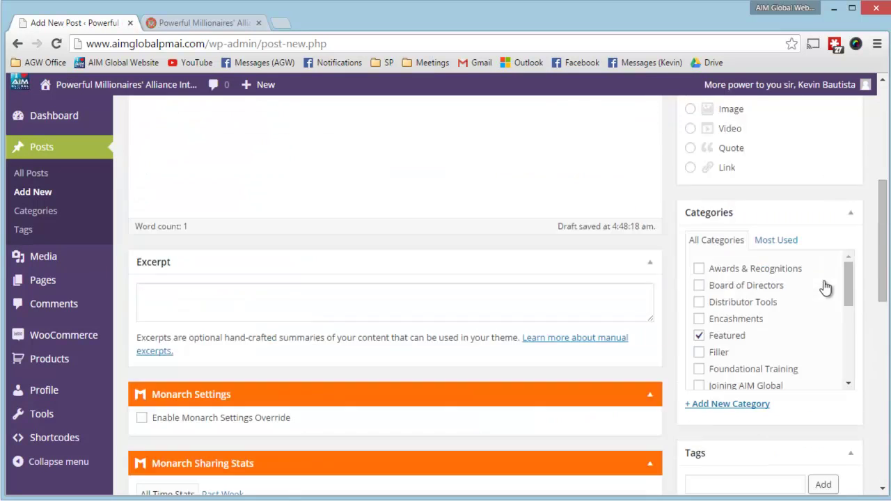
{"action": "left_click", "coordinate": [833, 325]}
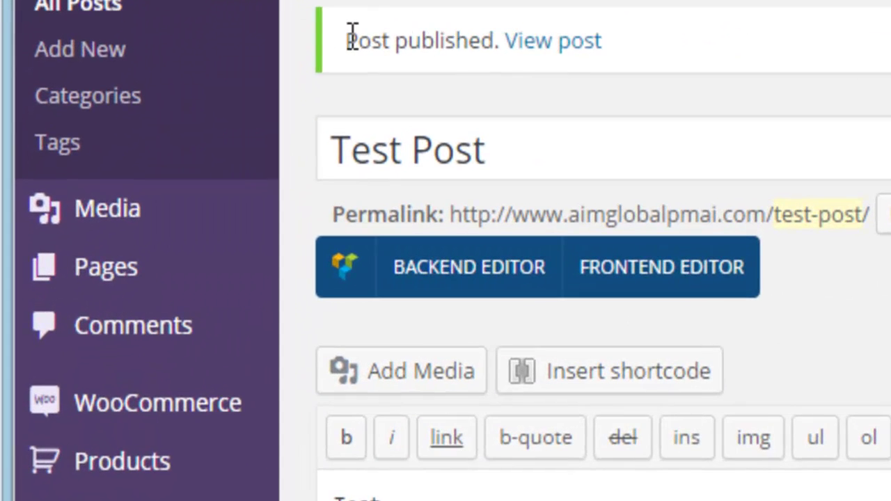
{"action": "left_click_drag", "start_coordinate": [348, 40], "coordinate": [493, 43]}
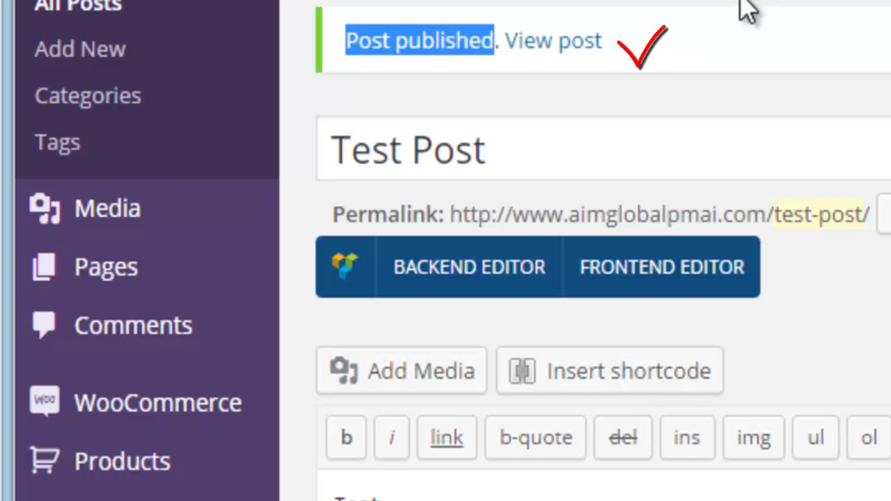
{"action": "left_click", "coordinate": [805, 20]}
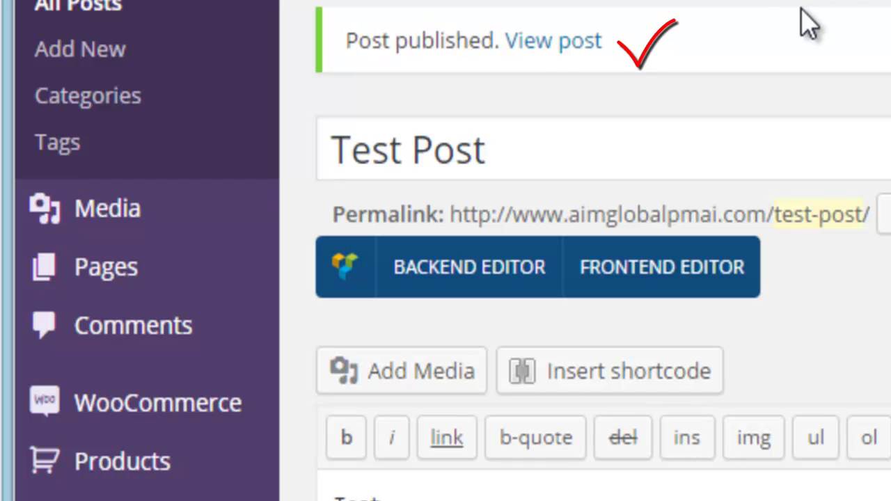
- Reload the website's home page and check the slider for the new post's facebook image
{"action": "left_click", "coordinate": [550, 41]}
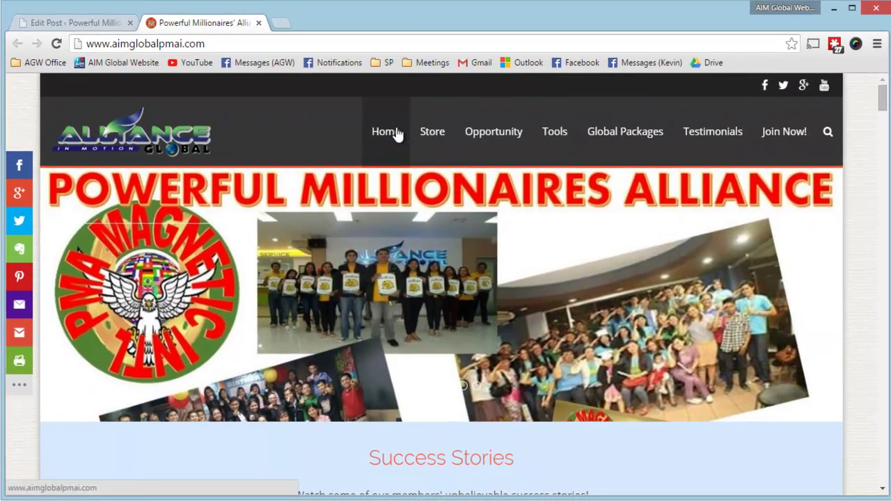
{"action": "left_click", "coordinate": [396, 128]}
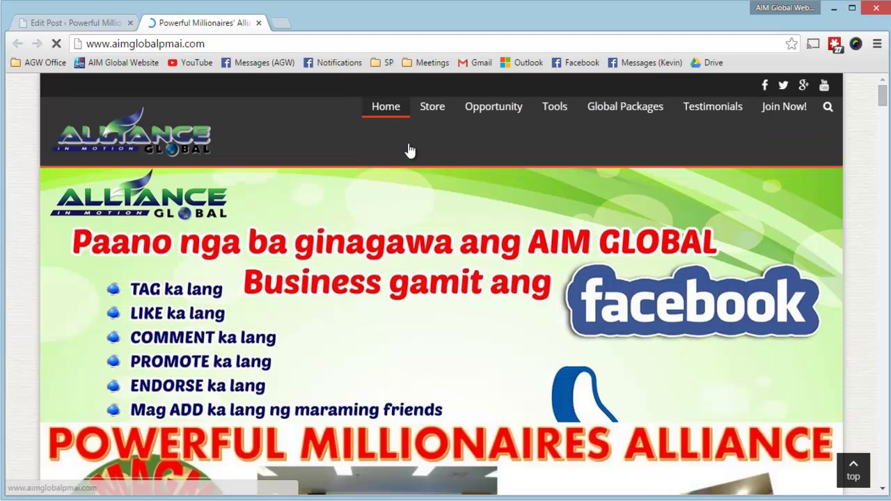
{"action": "mouse_move", "coordinate": [450, 173]}
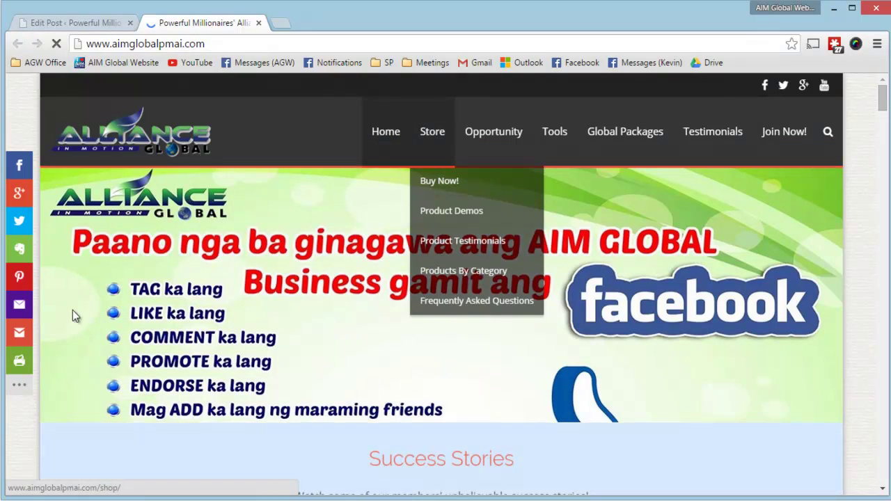